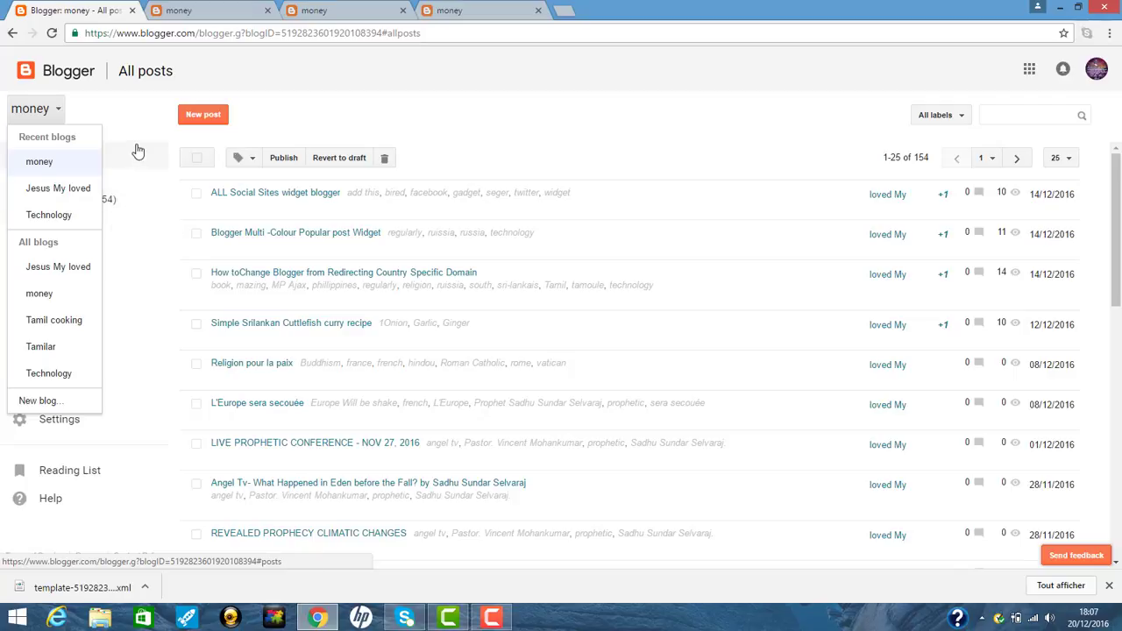
Step: Open the blog list from the Blogger dashboard and start a new blog
click(83, 111)
click(41, 74)
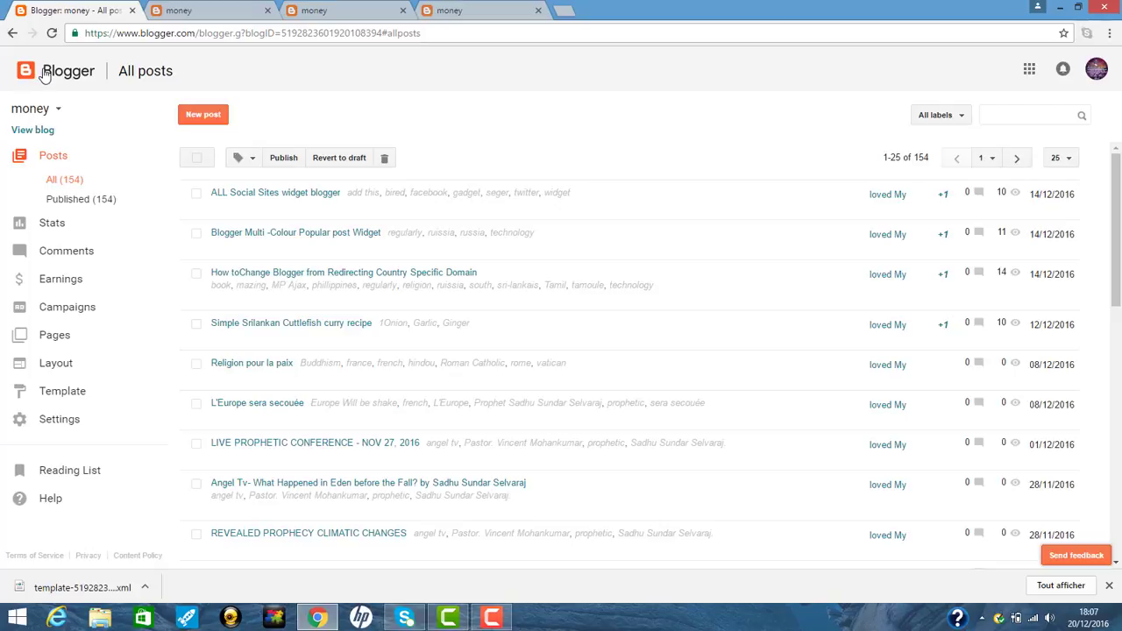
click(58, 114)
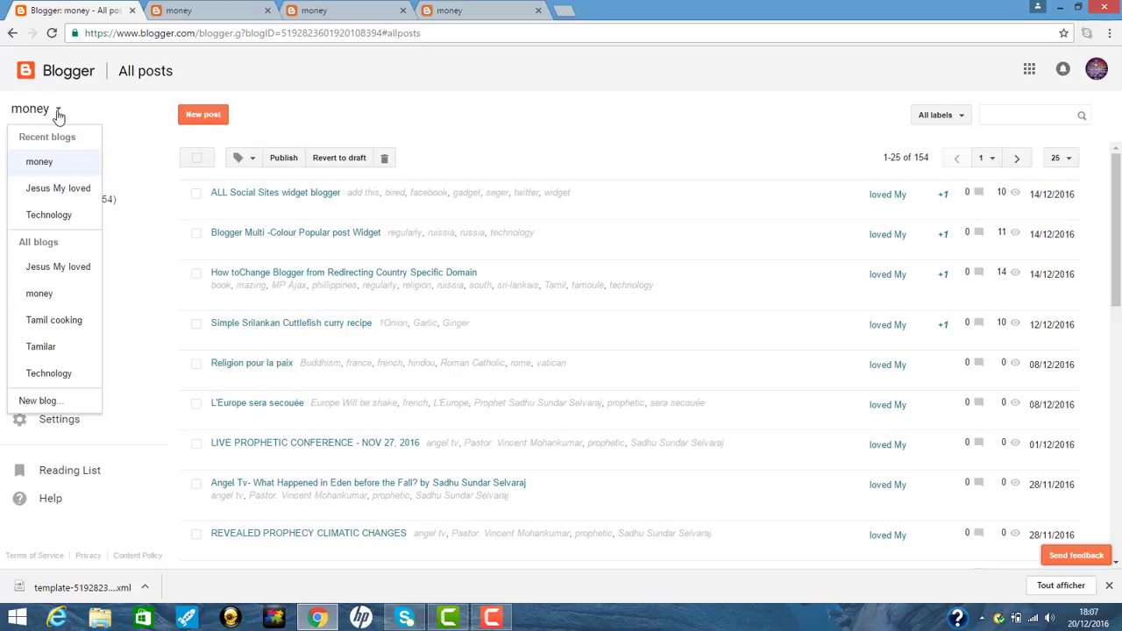
click(103, 105)
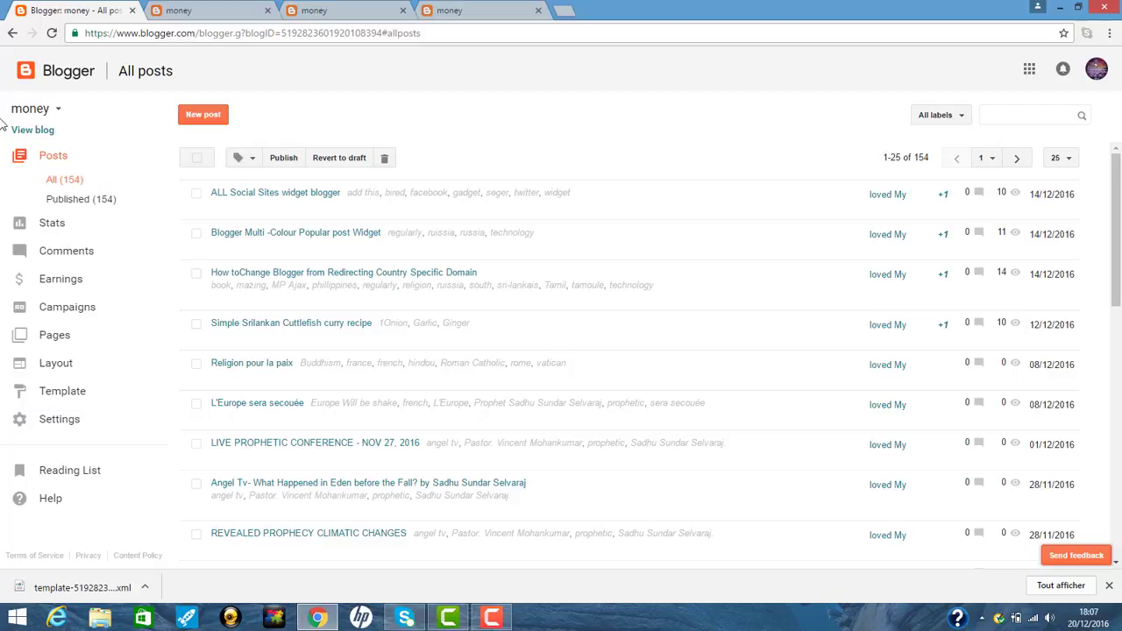
click(59, 110)
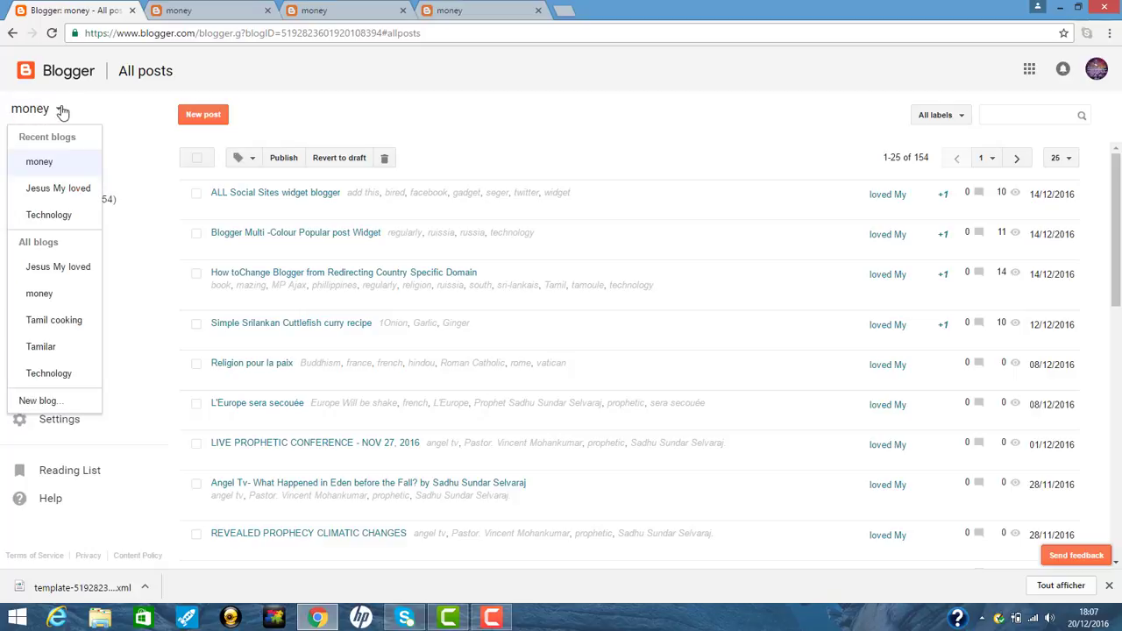
click(39, 400)
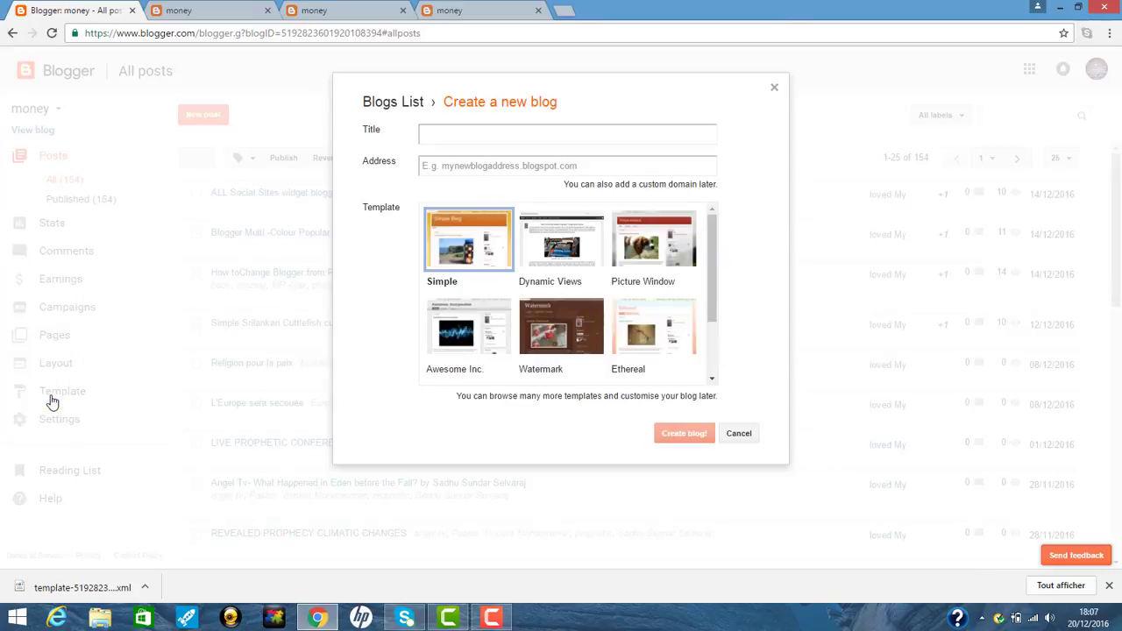
Step: Title the blog 'Ads' with address Adsfrees.blogspot.com and keep the Simple template
click(467, 142)
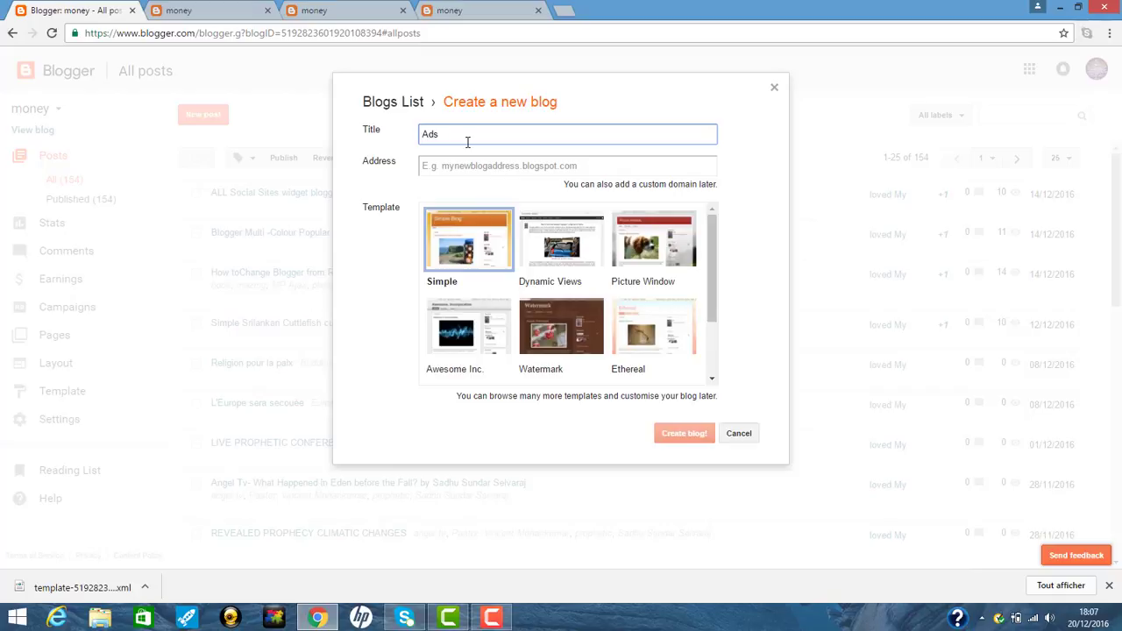
click(467, 169)
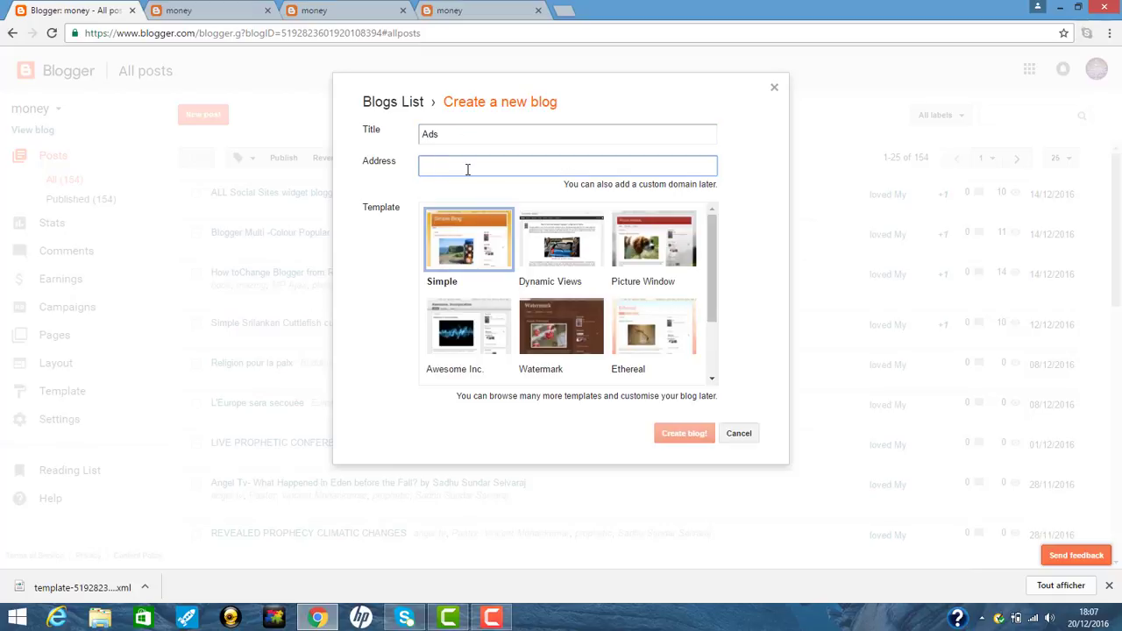
text(Ads)
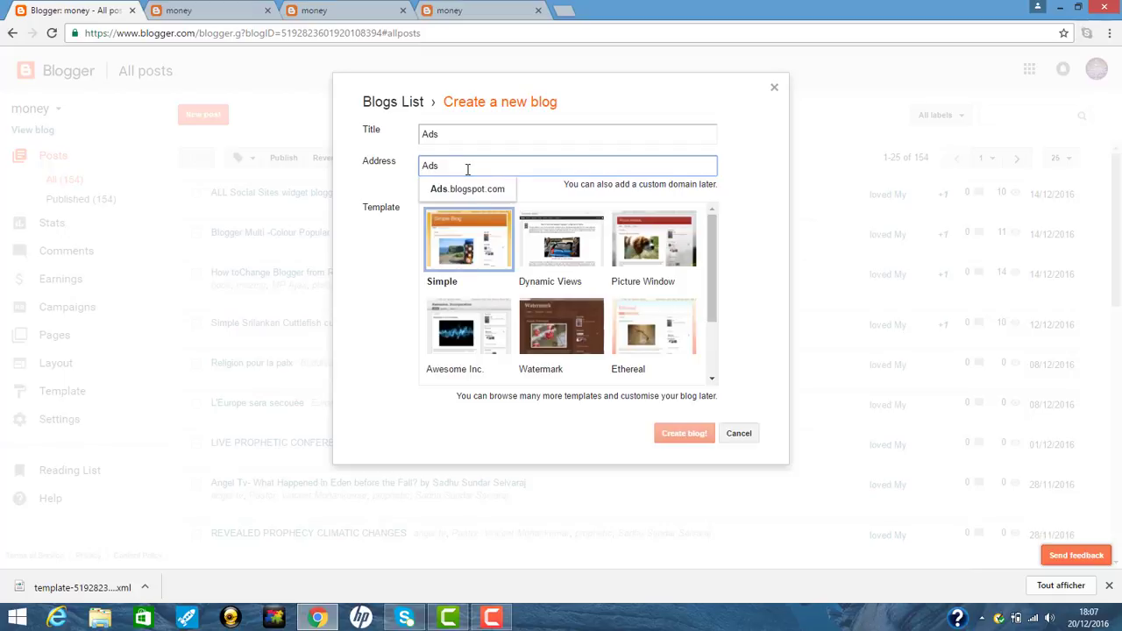
click(475, 195)
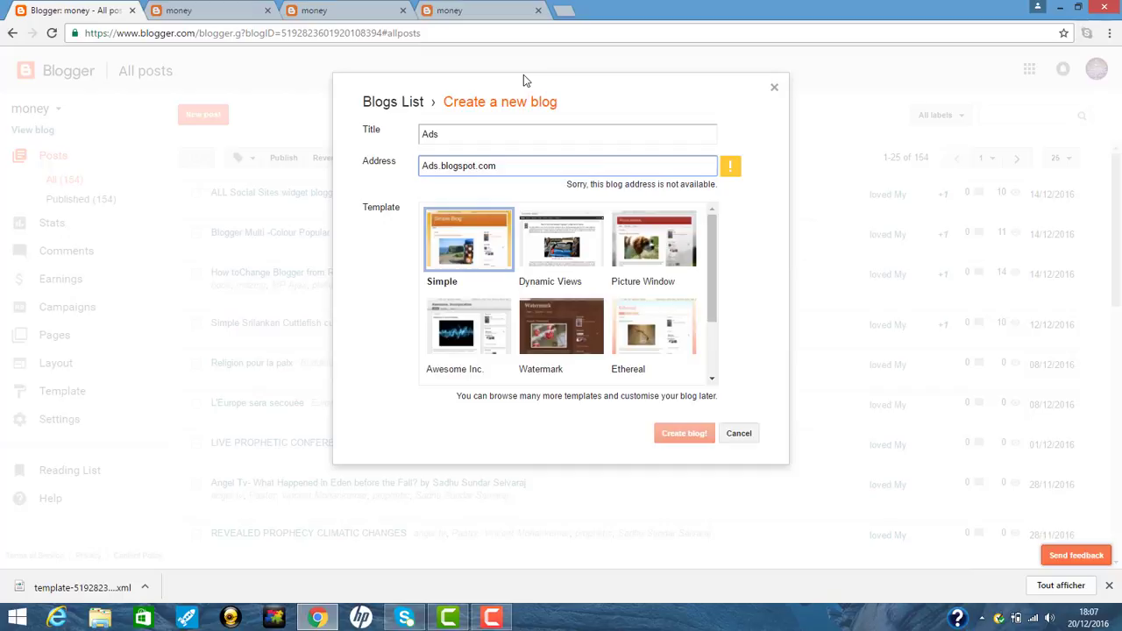
text(free)
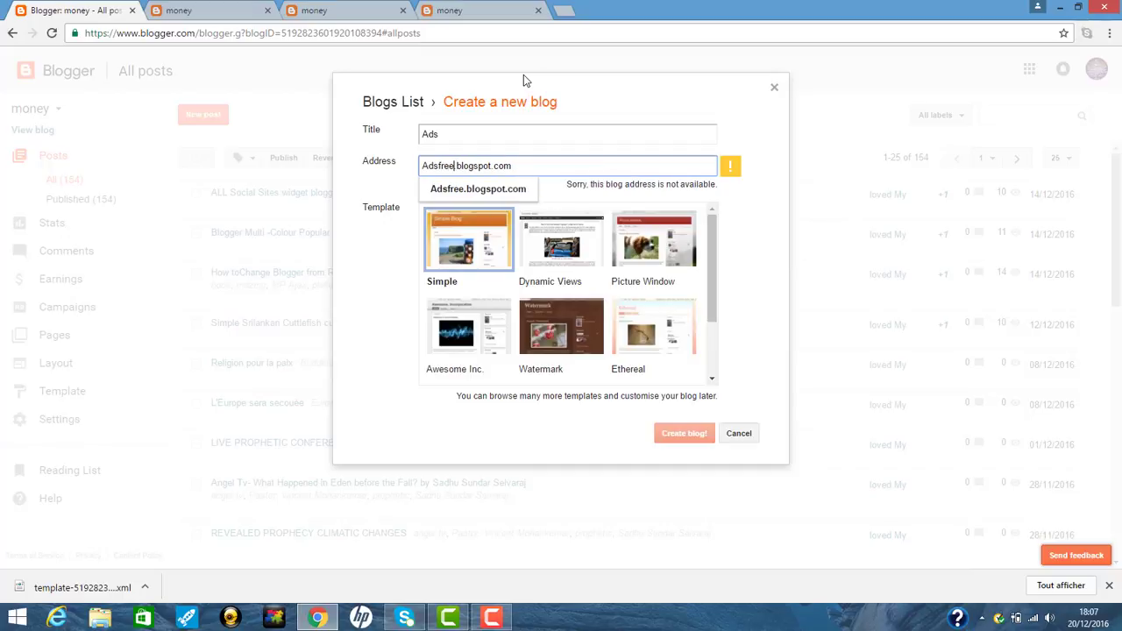
text(s)
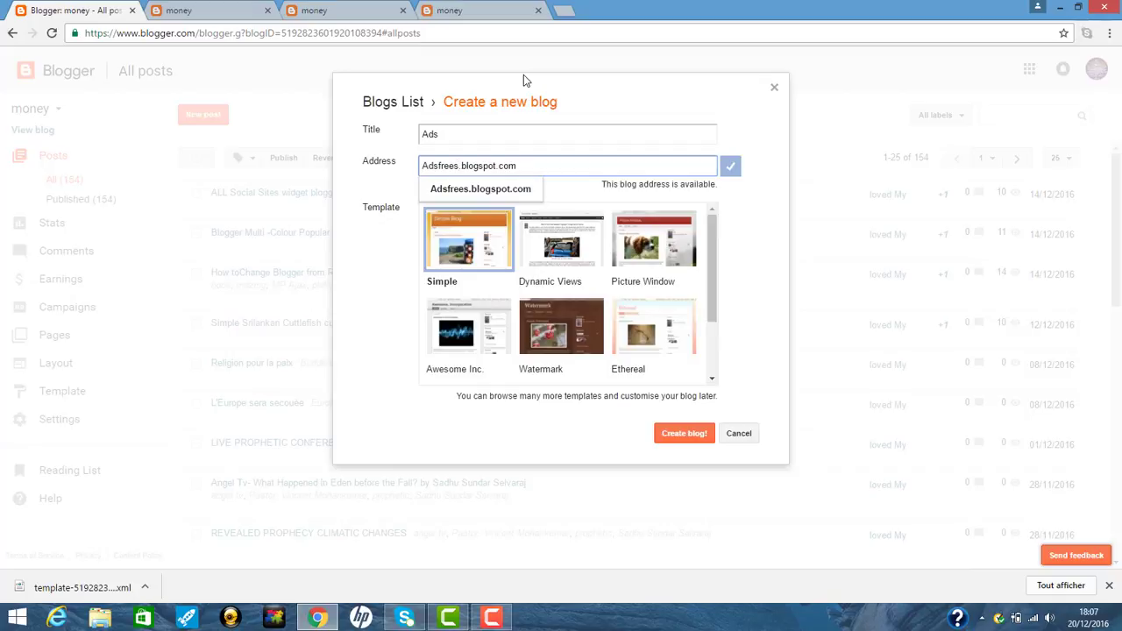
click(488, 189)
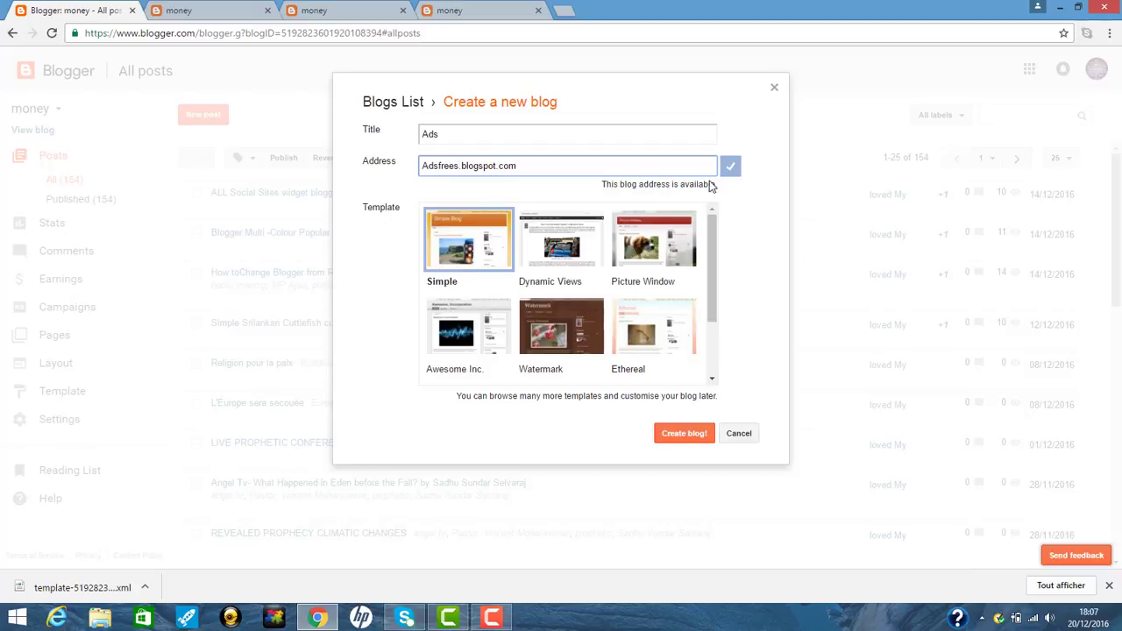
click(442, 238)
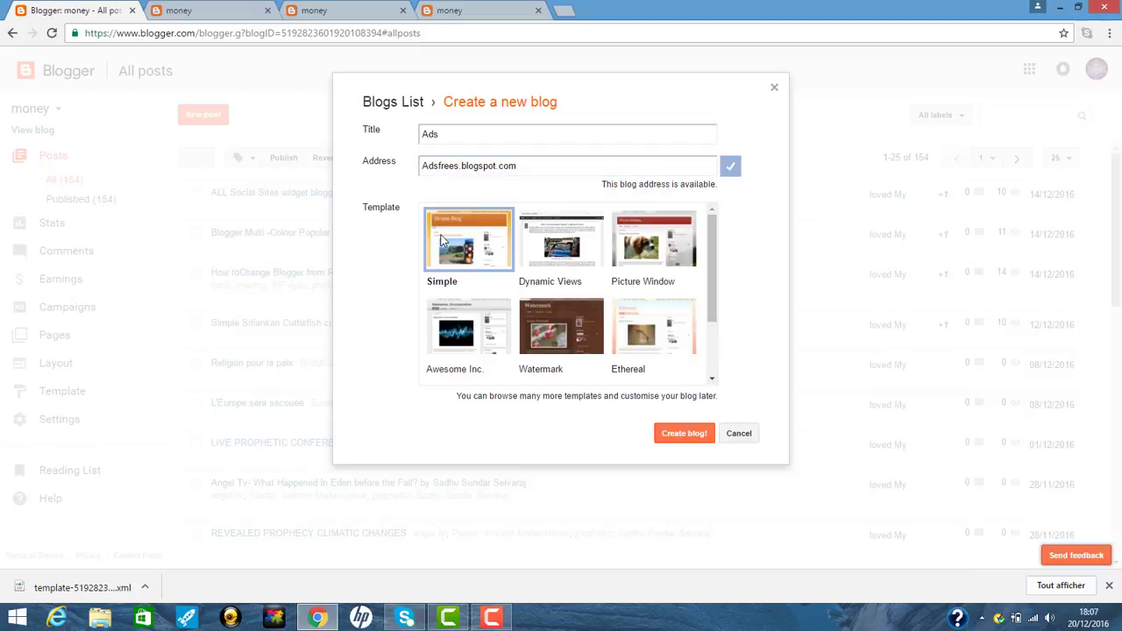
Step: Create the Ads blog, view it in a new tab, and accept the cookie notice
click(683, 434)
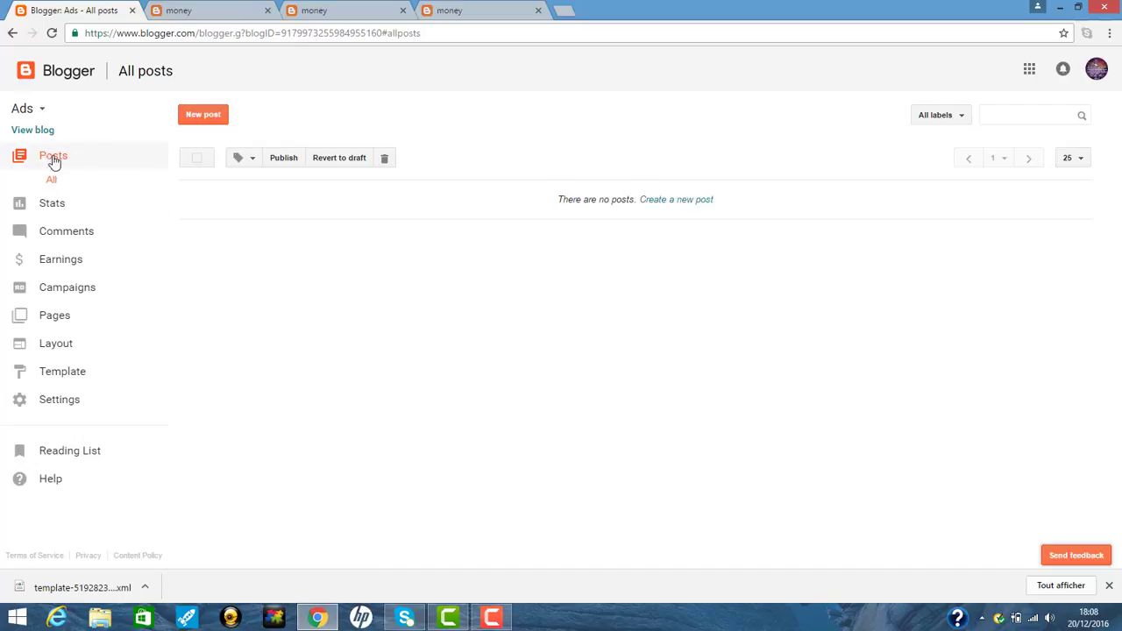
click(34, 131)
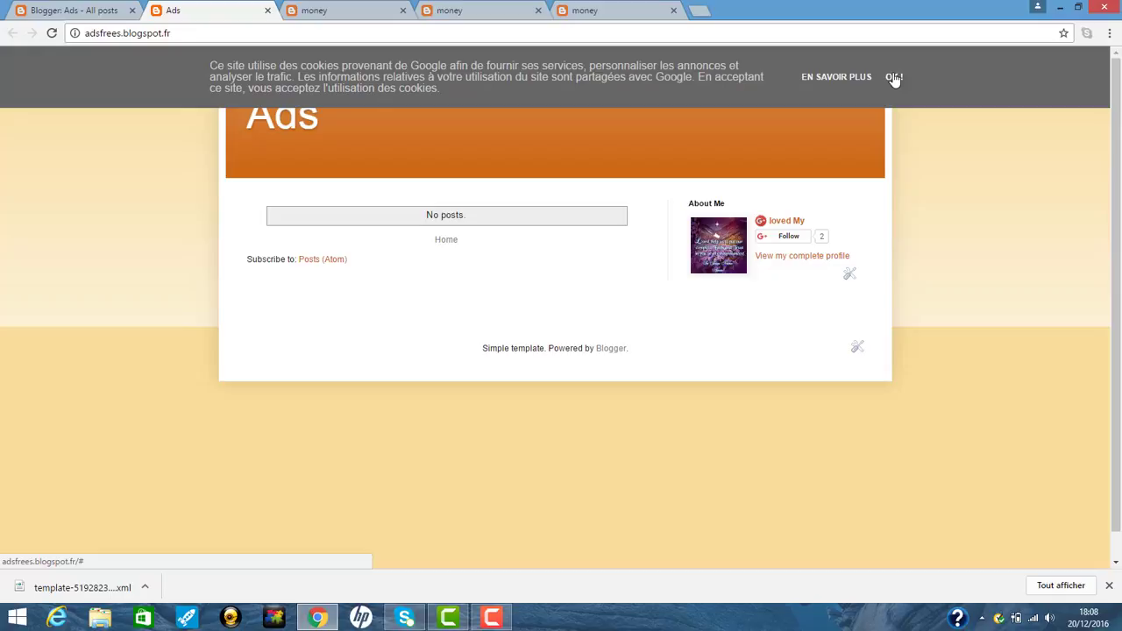
click(894, 78)
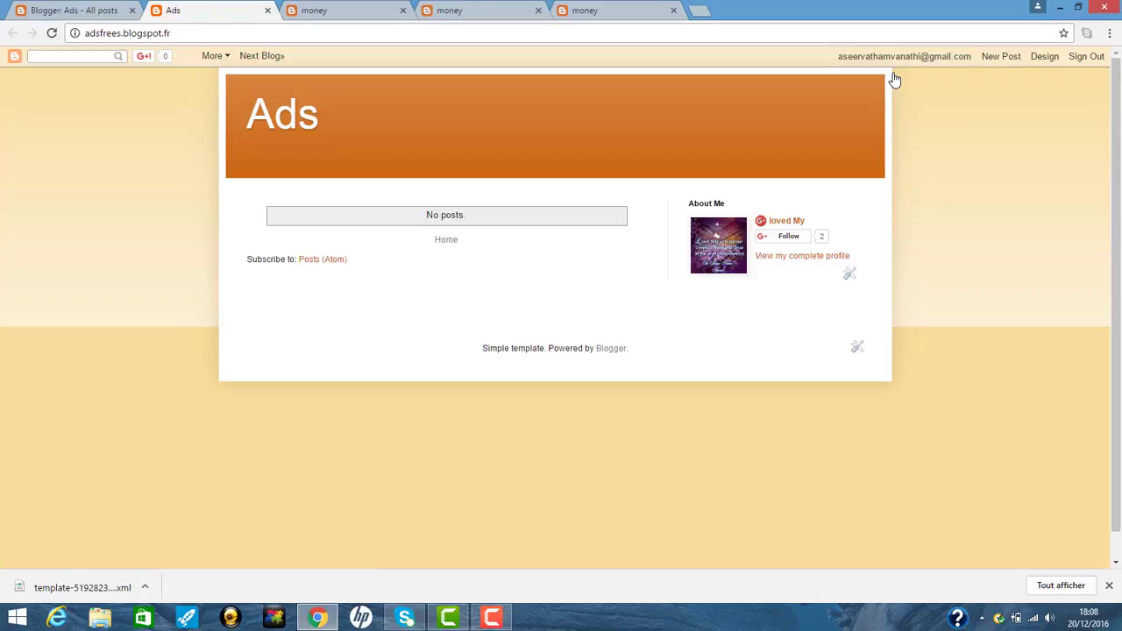
Step: Remove the About Me gadget from the blog and return to the Blogger dashboard
click(850, 277)
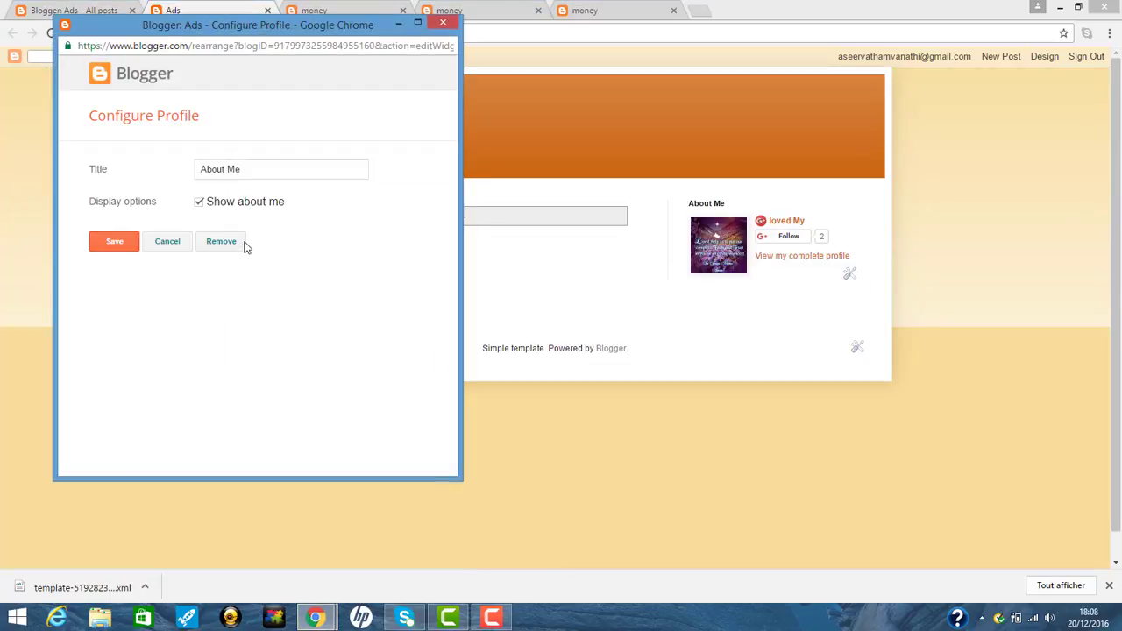
click(242, 247)
click(312, 130)
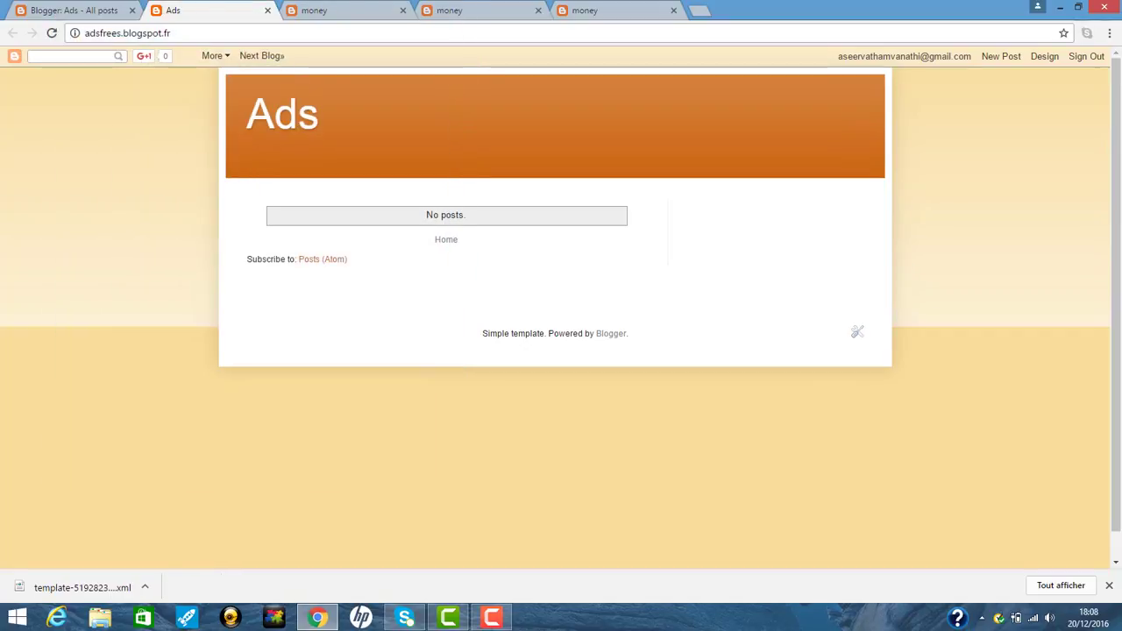
click(83, 10)
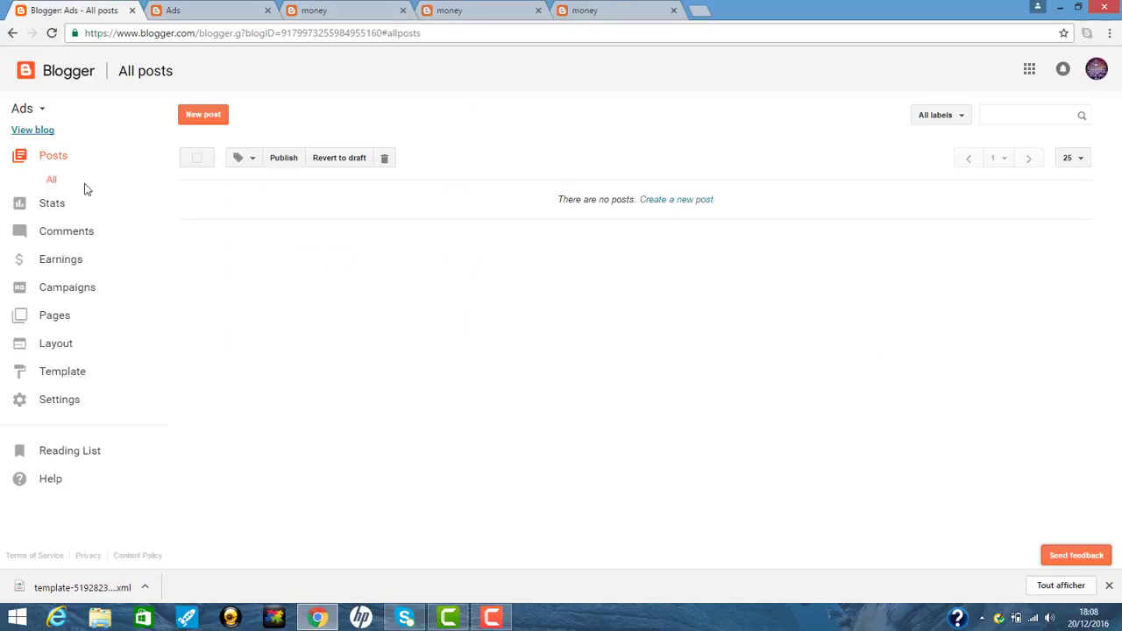
Step: Turn the Navbar gadget off in Layout, save it, and view the live Ads blog
click(58, 352)
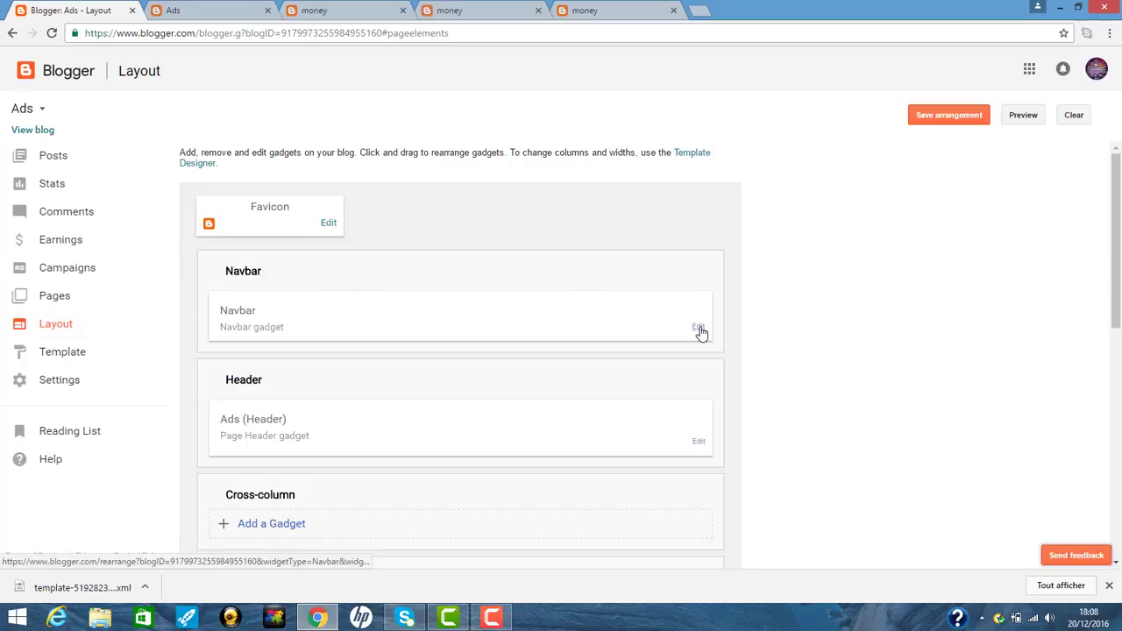
click(699, 329)
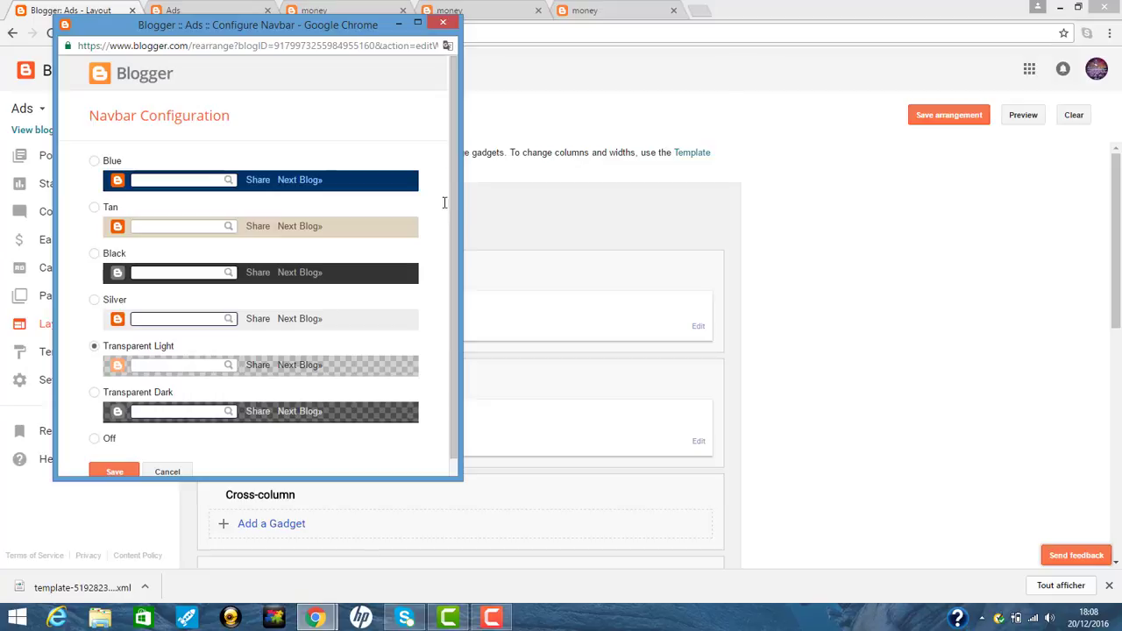
scroll(455, 401, down, 1)
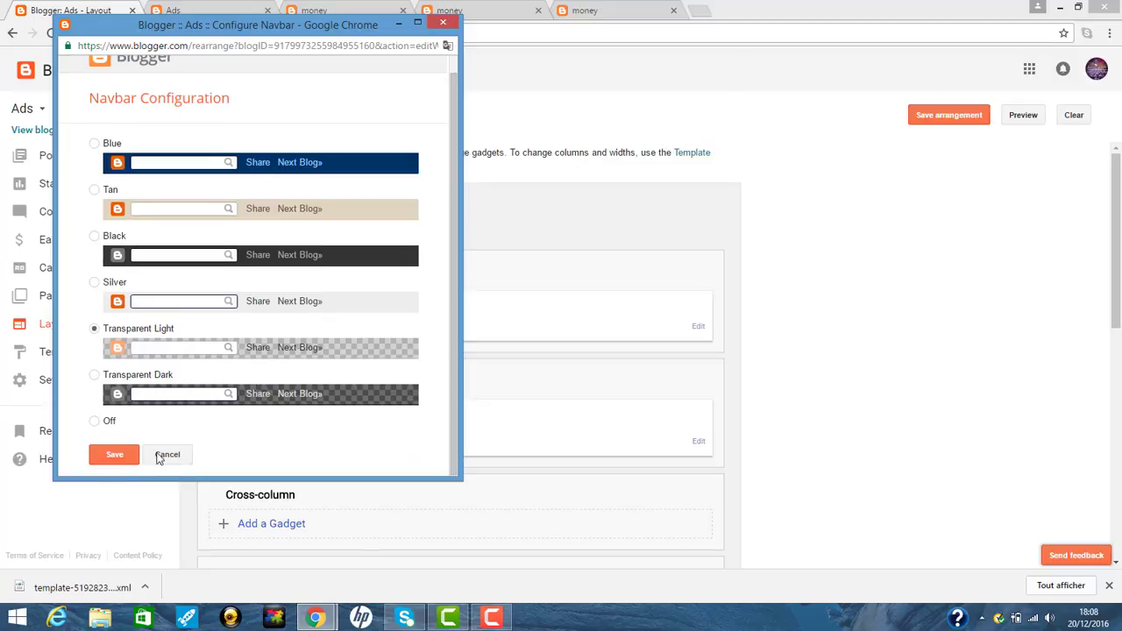
click(93, 421)
click(109, 456)
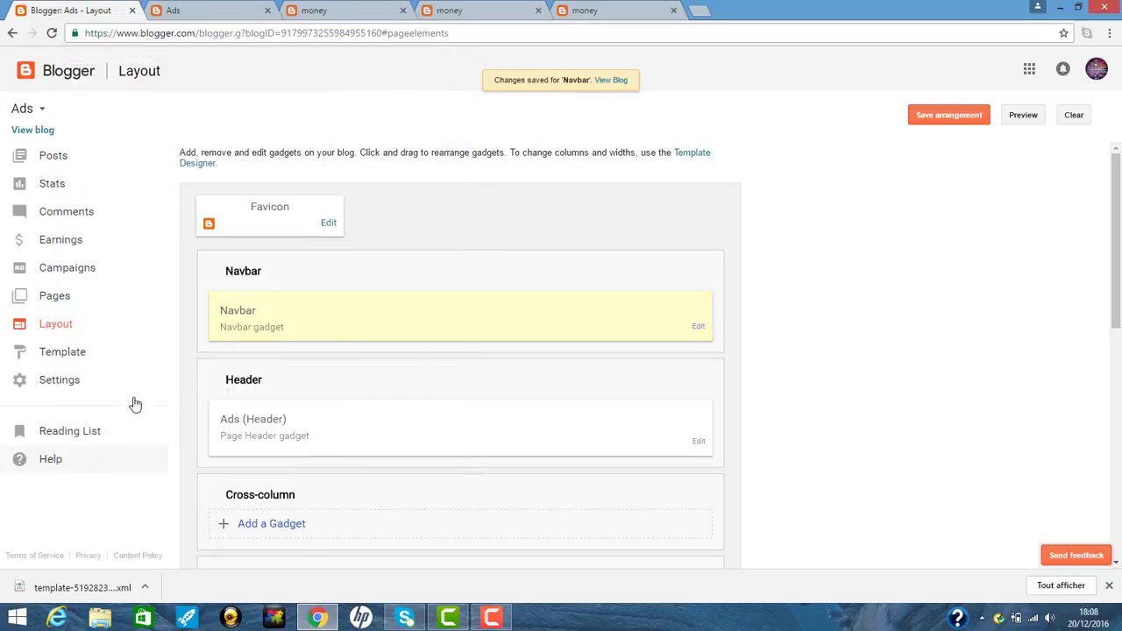
click(38, 131)
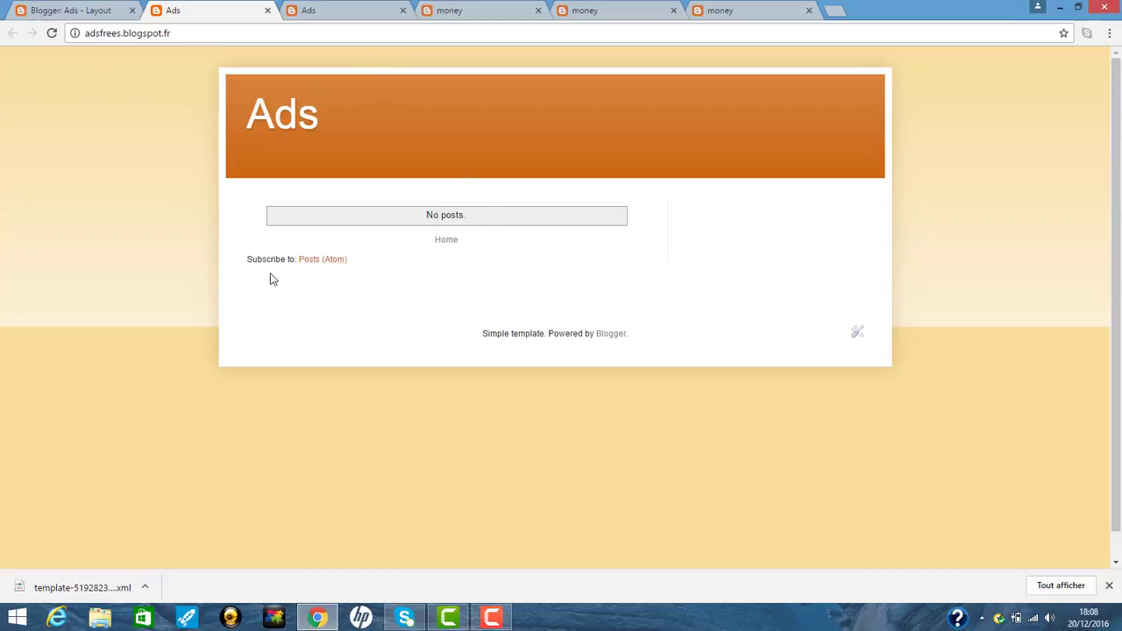
Step: Inspect the footer's Attribution gadget settings in Layout and close them without changes
click(72, 10)
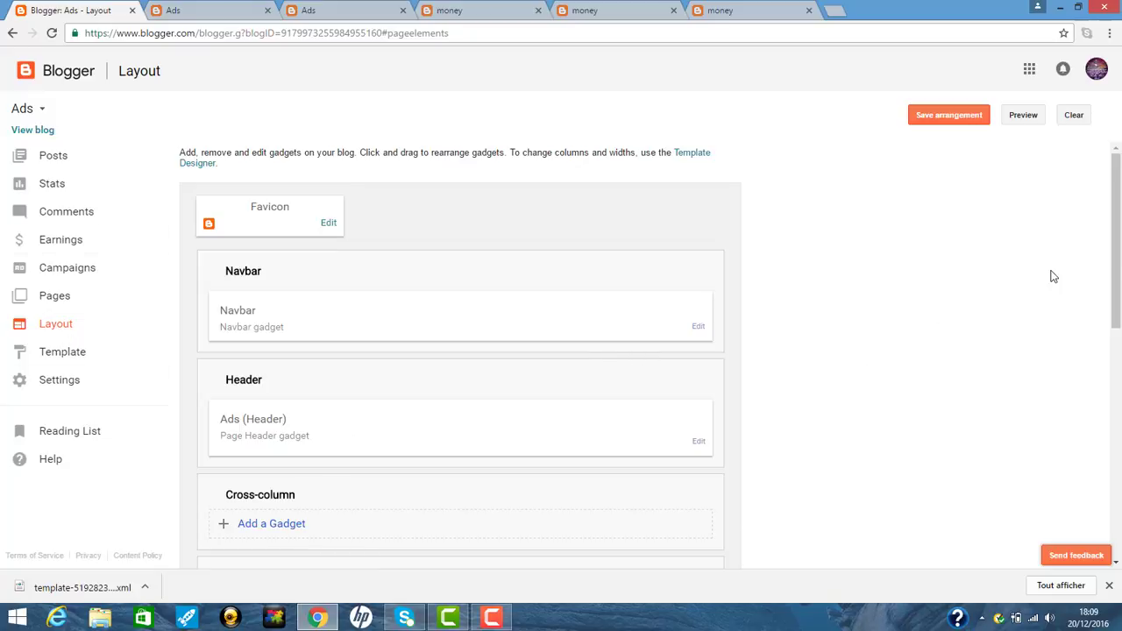
drag(1116, 261, 1119, 506)
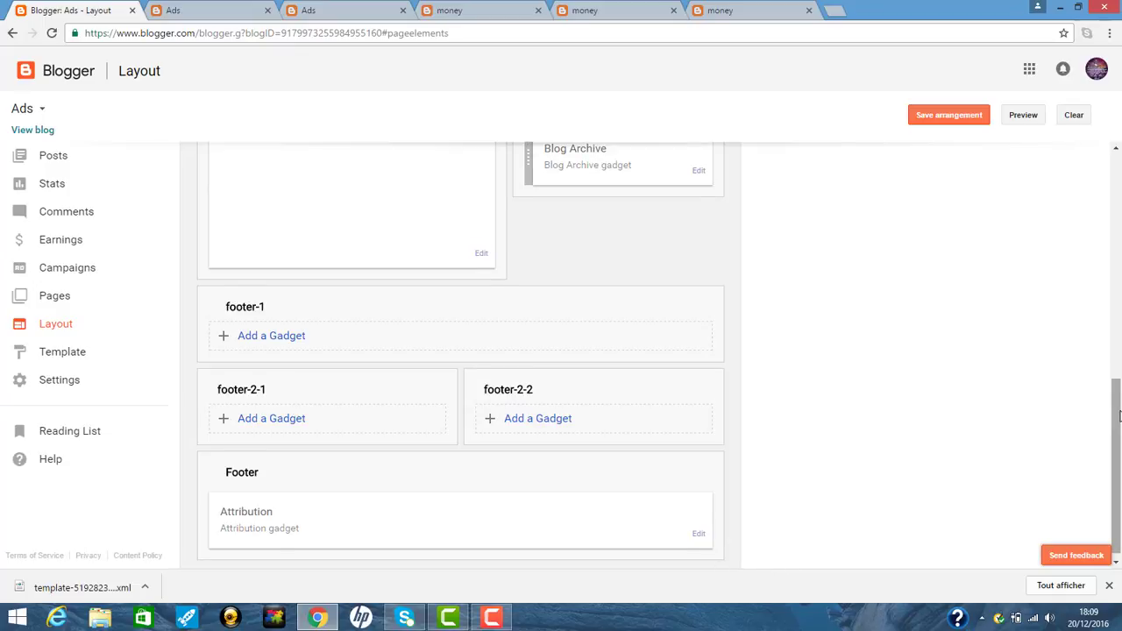
mouse_move(1119, 415)
mouse_down()
mouse_move(1119, 390)
mouse_move(1119, 419)
mouse_up()
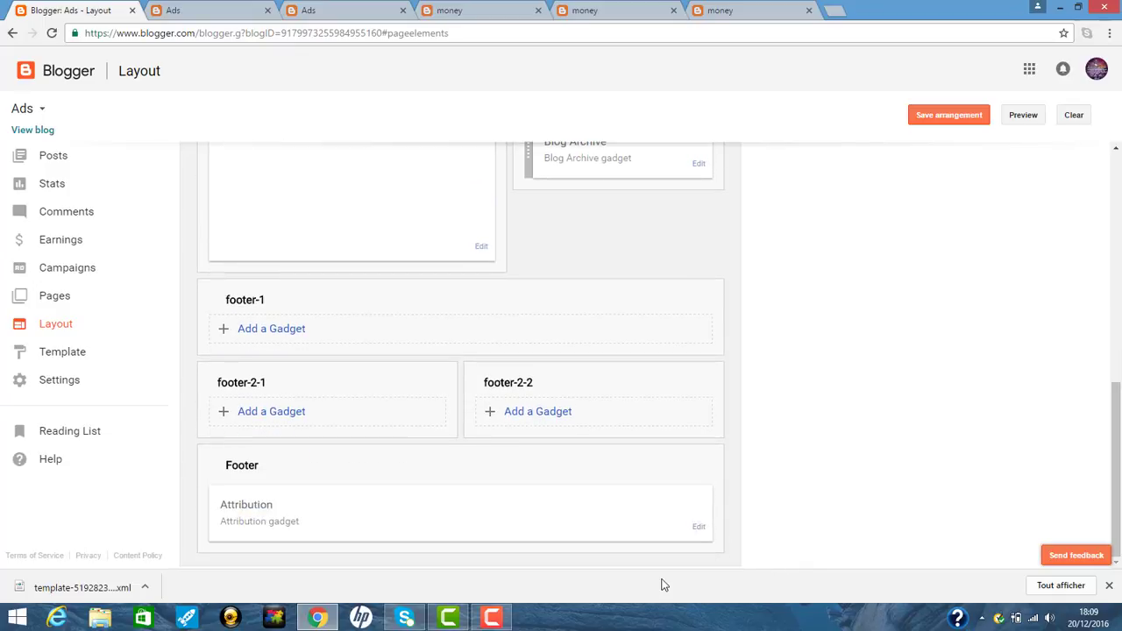
click(698, 527)
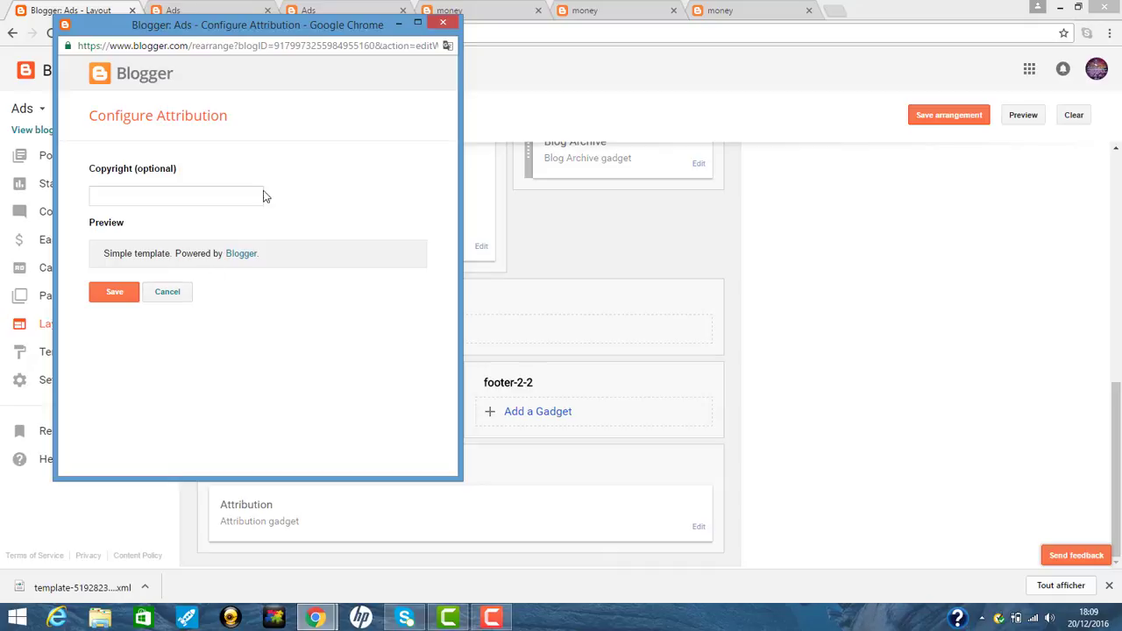
click(443, 22)
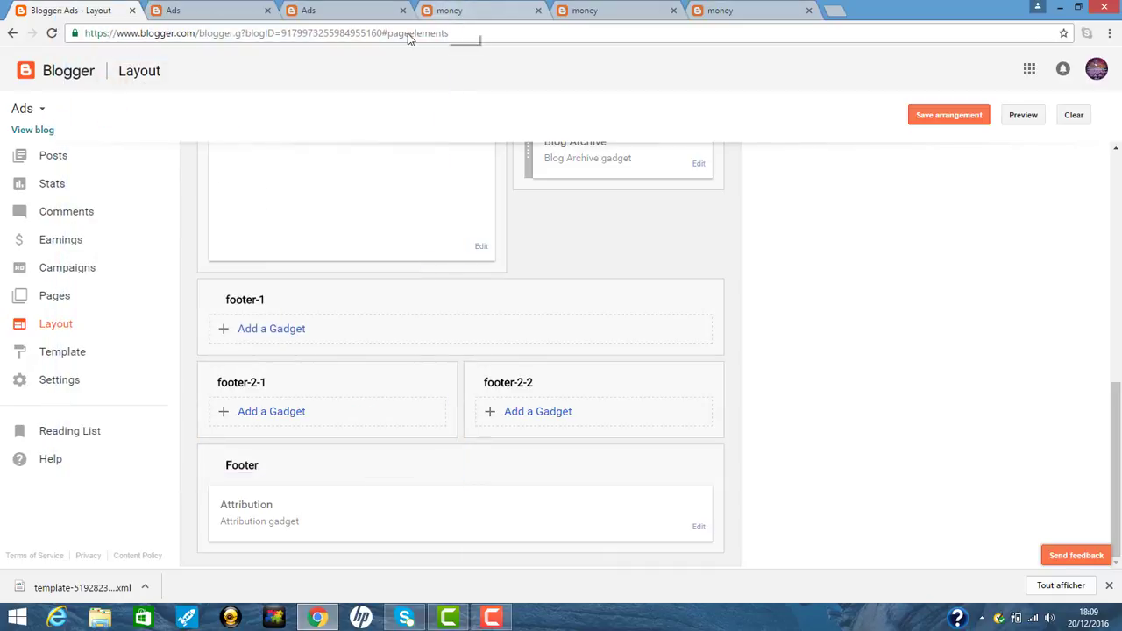
Step: Open the template's Edit HTML view and jump to the Attribution1 widget code
click(69, 353)
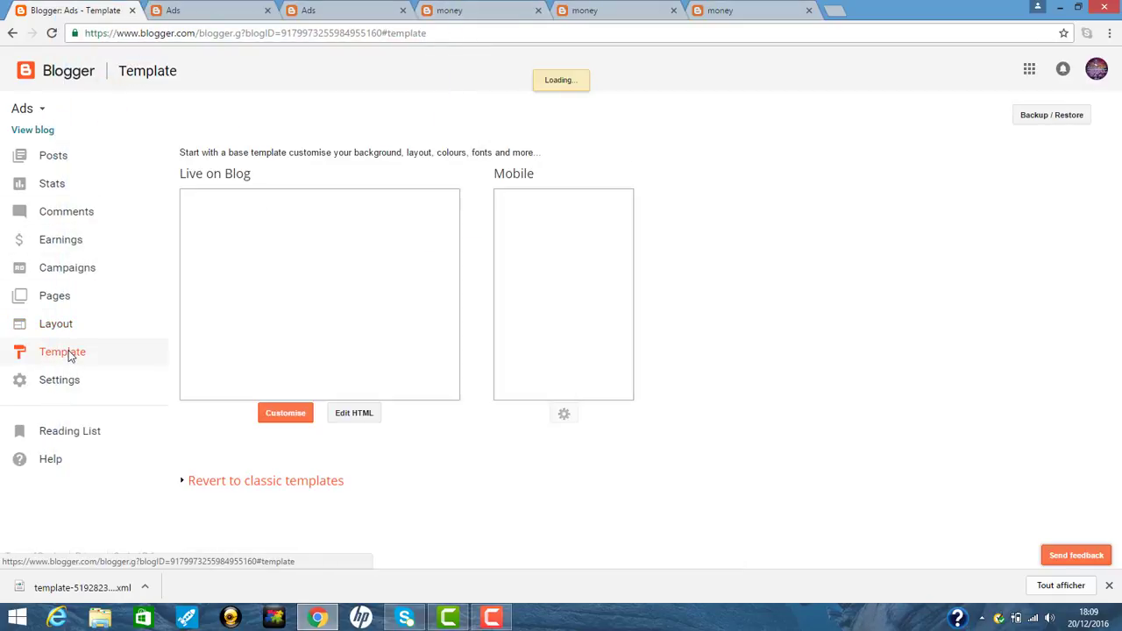
click(362, 418)
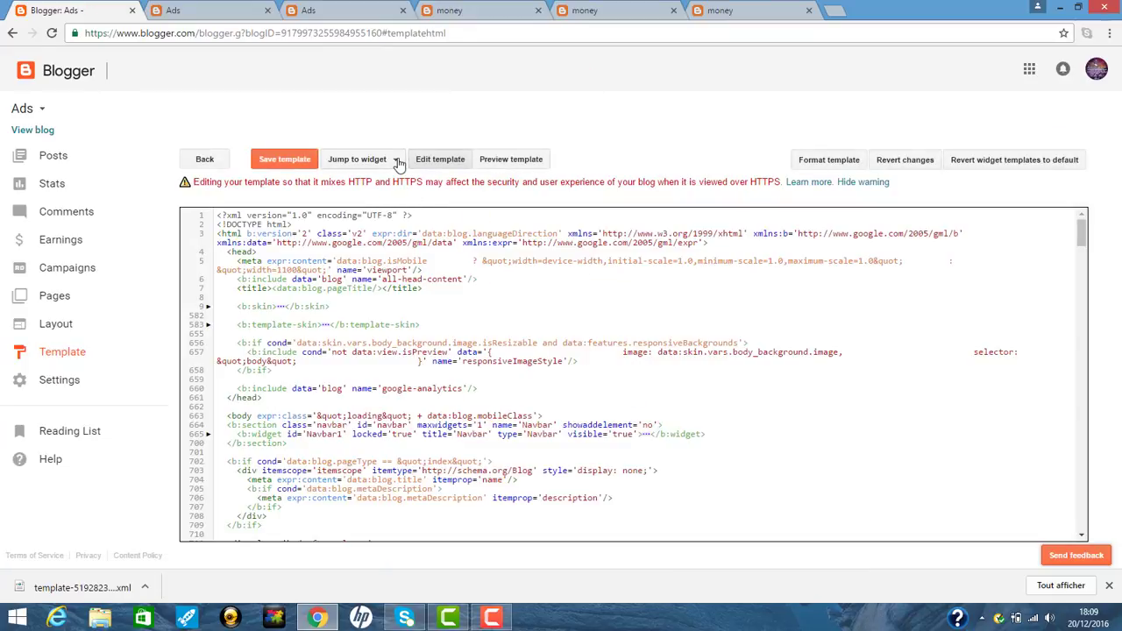
click(396, 162)
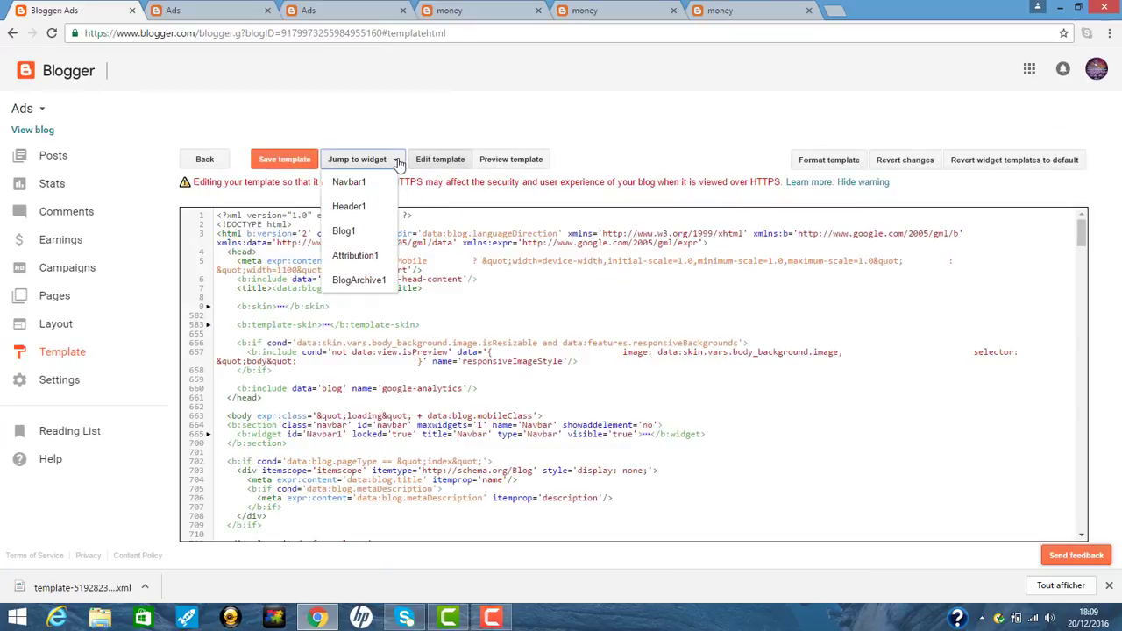
click(355, 255)
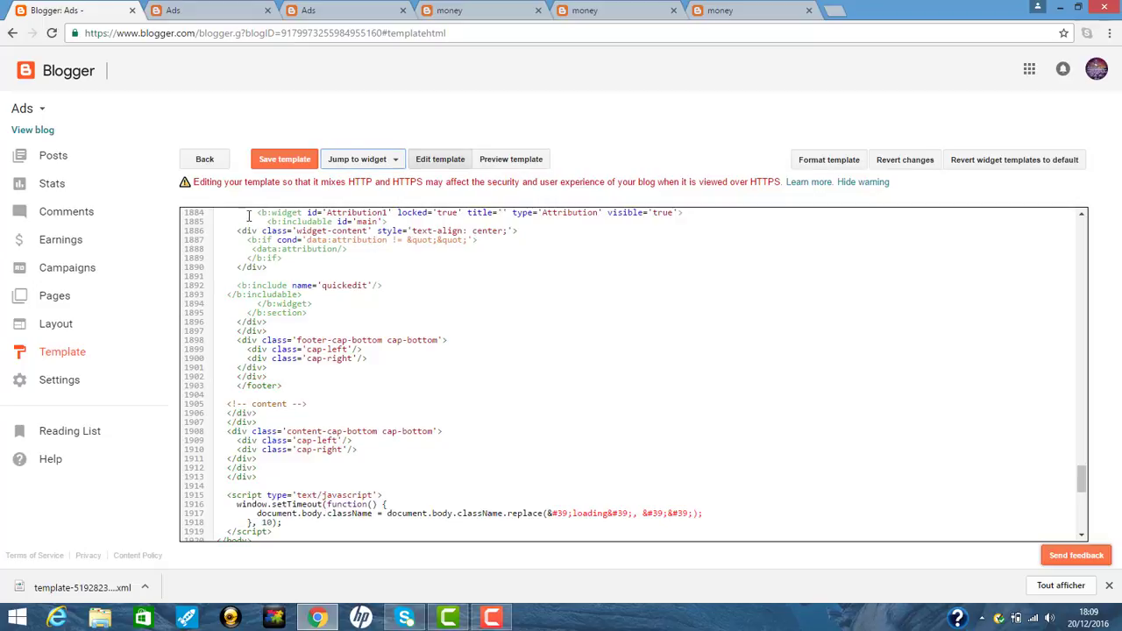
drag(249, 216, 687, 209)
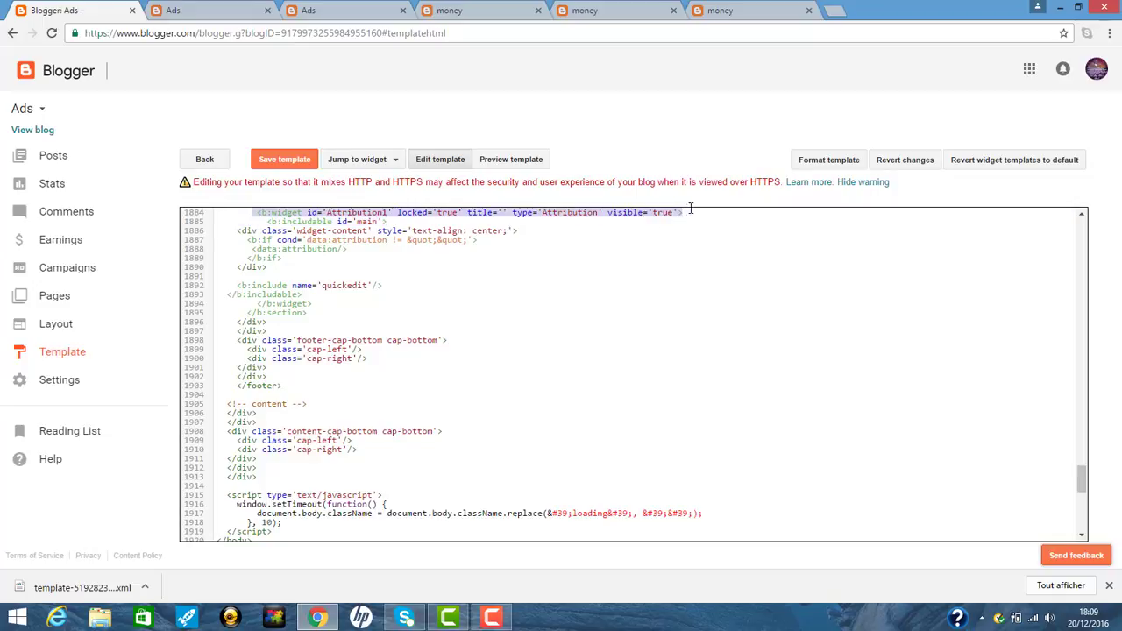
click(661, 250)
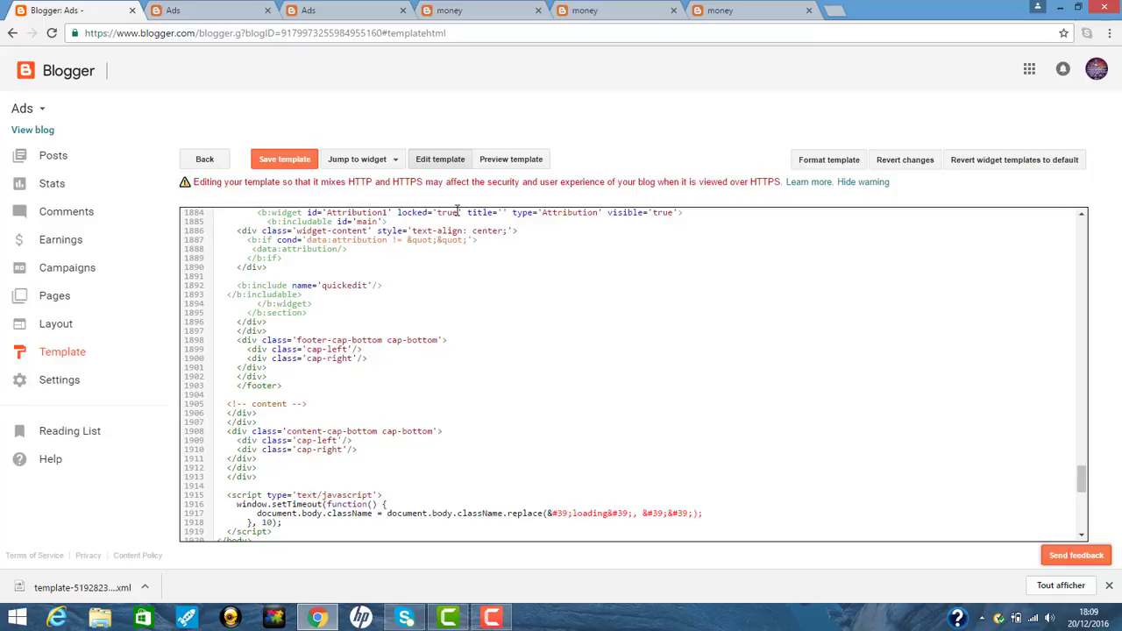
Step: Change the Attribution1 widget's locked value from 'true' to 'false'
key(BackSpace)
key(BackSpace)
key(BackSpace)
key(BackSpace)
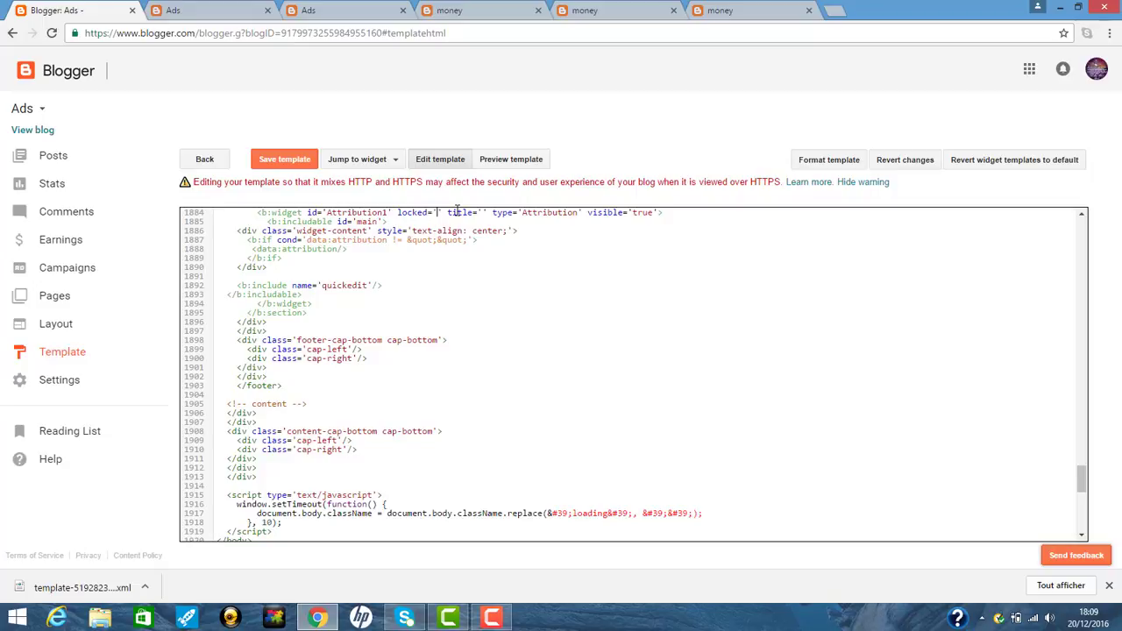
text(true)
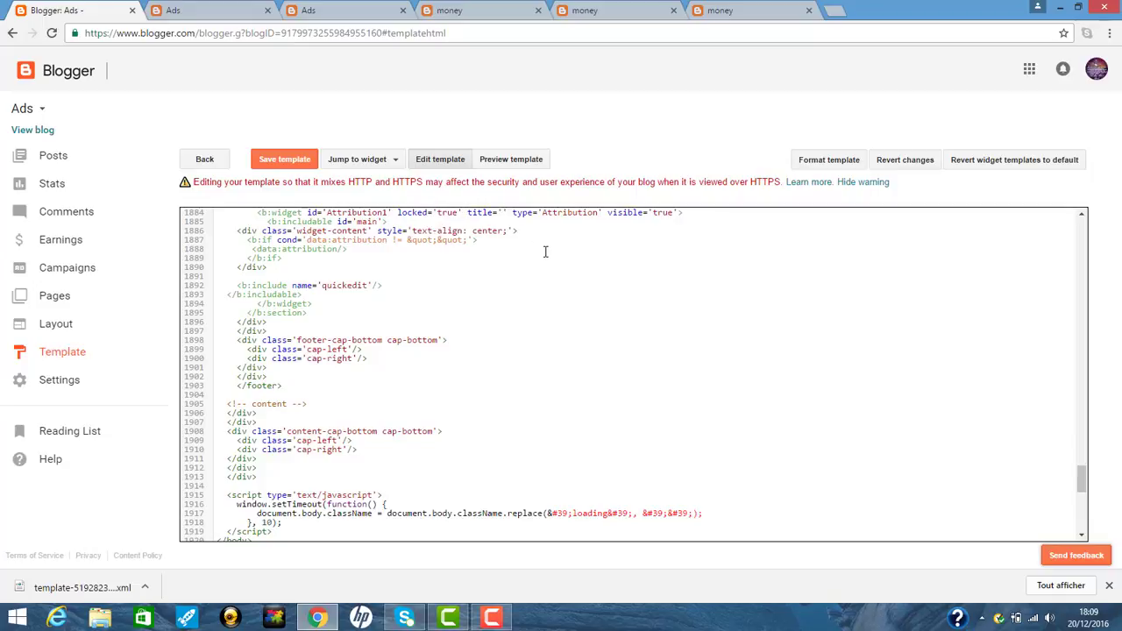
key(BackSpace)
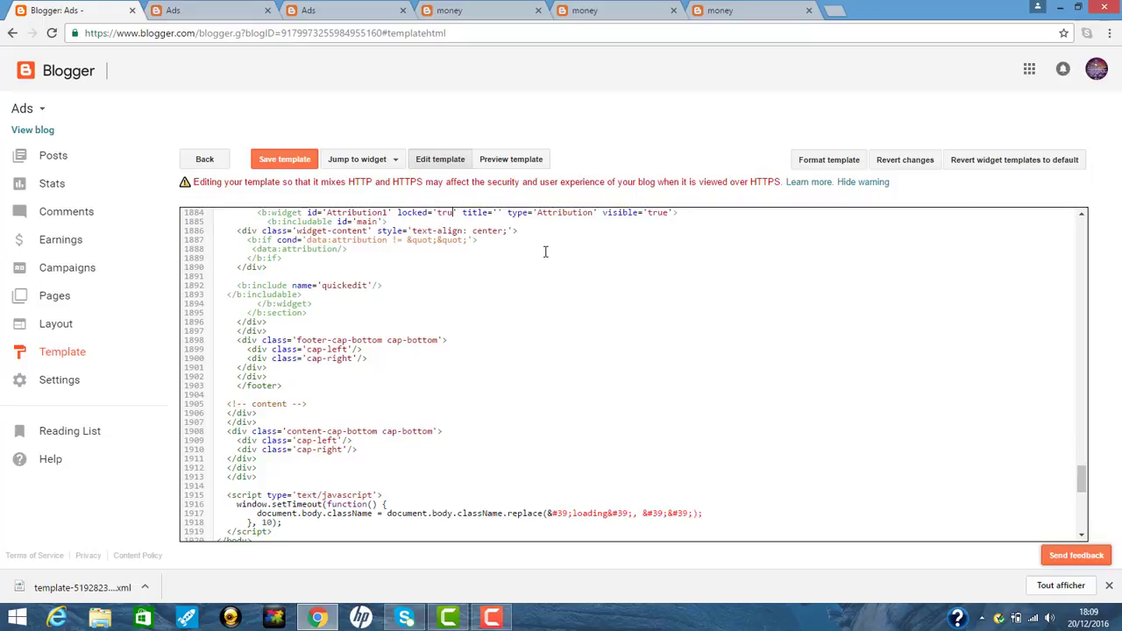
key(BackSpace)
key(BackSpace)
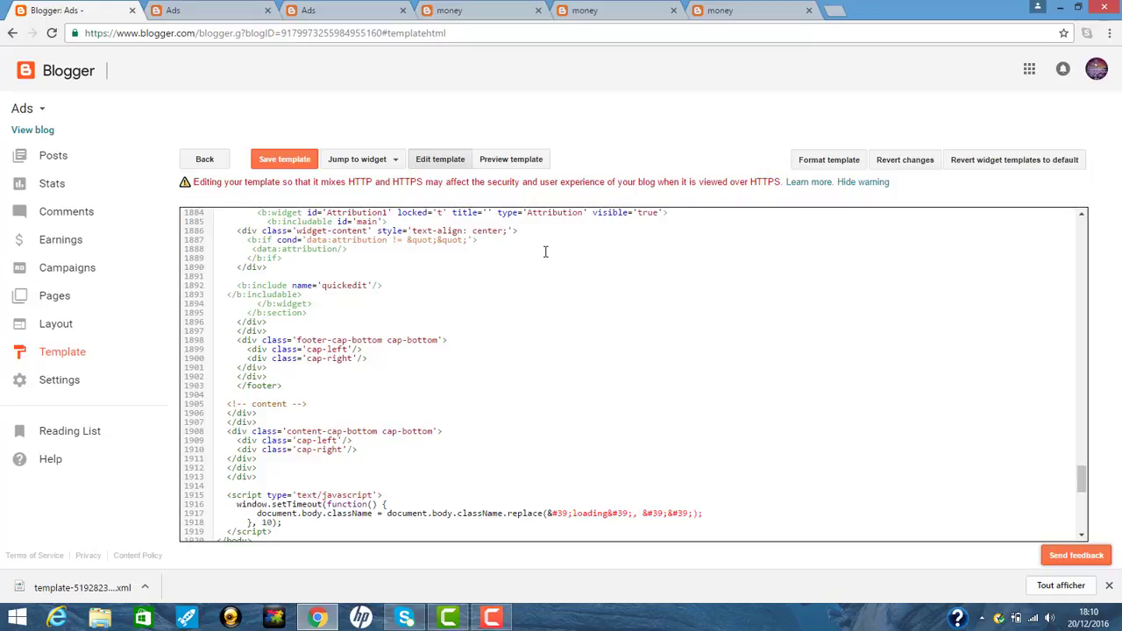
key(BackSpace)
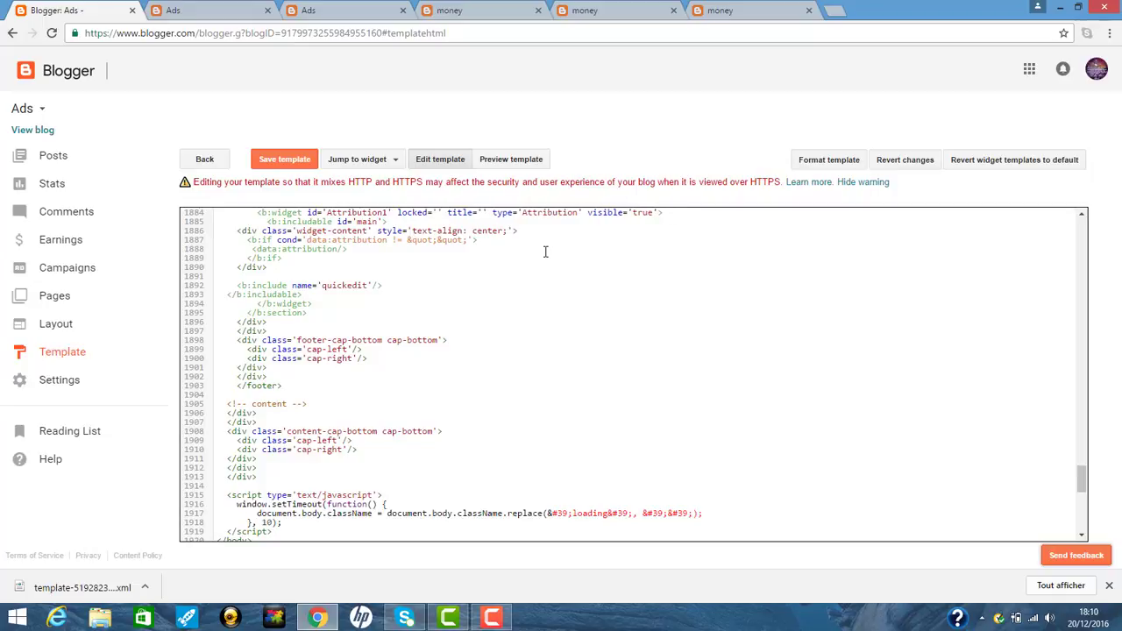
text(false)
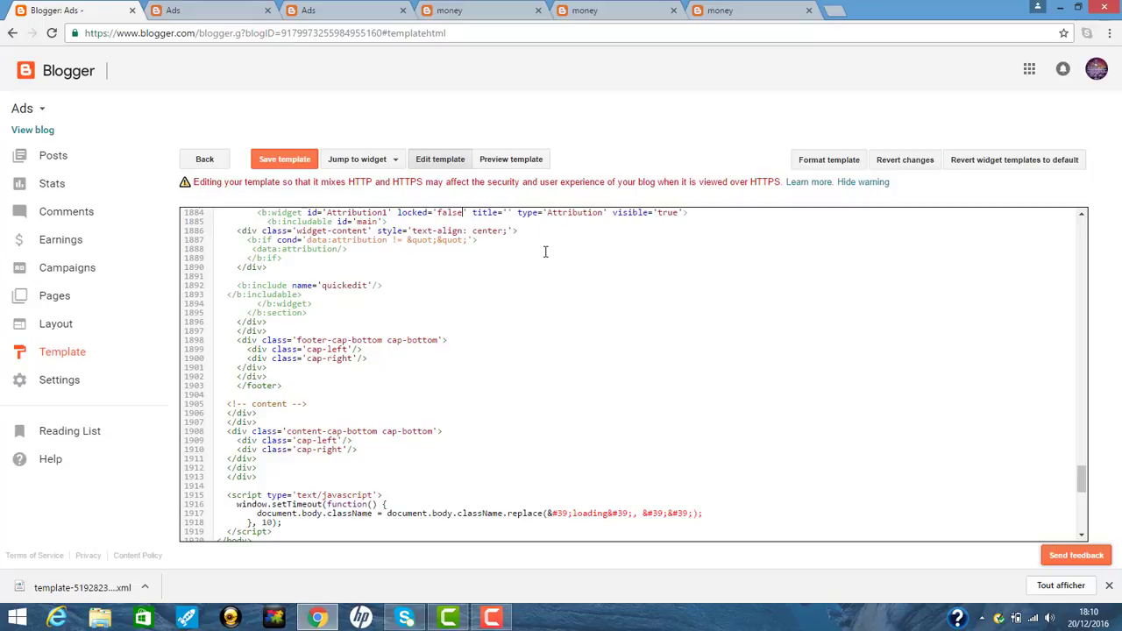
Step: Save the template, then remove the 'Powered by Blogger' Attribution gadget from the live blog
click(289, 161)
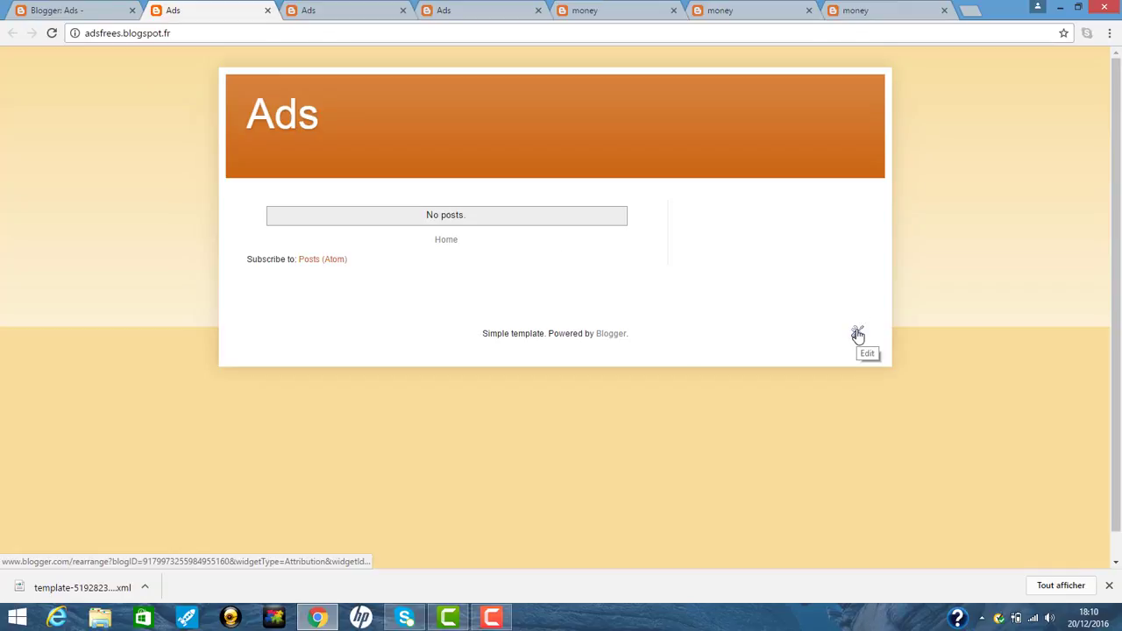
click(858, 336)
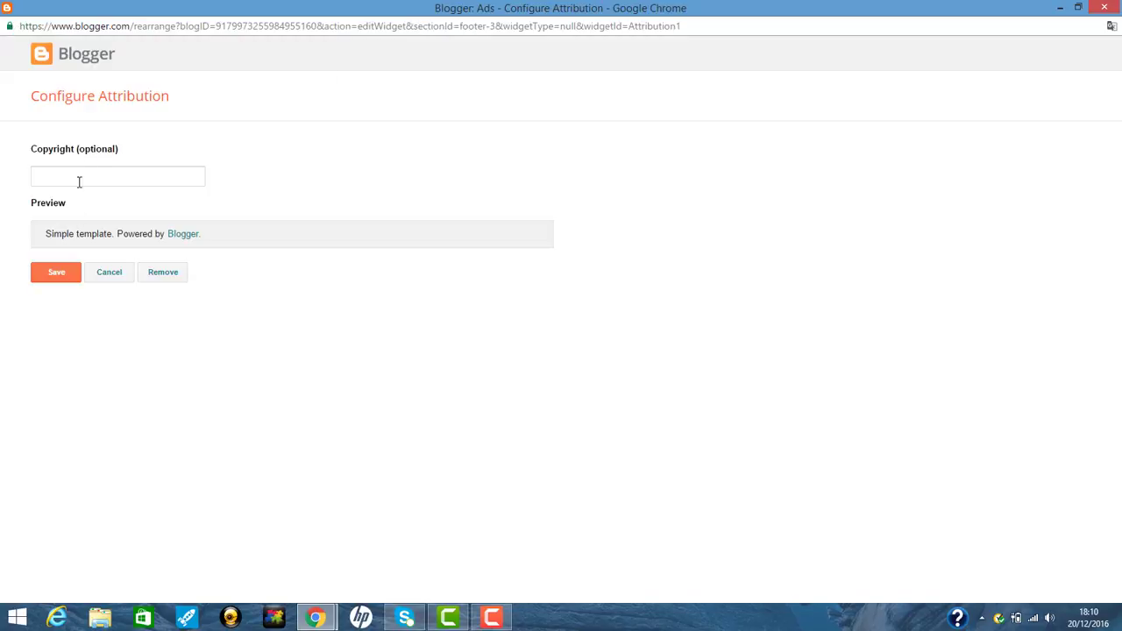
click(171, 283)
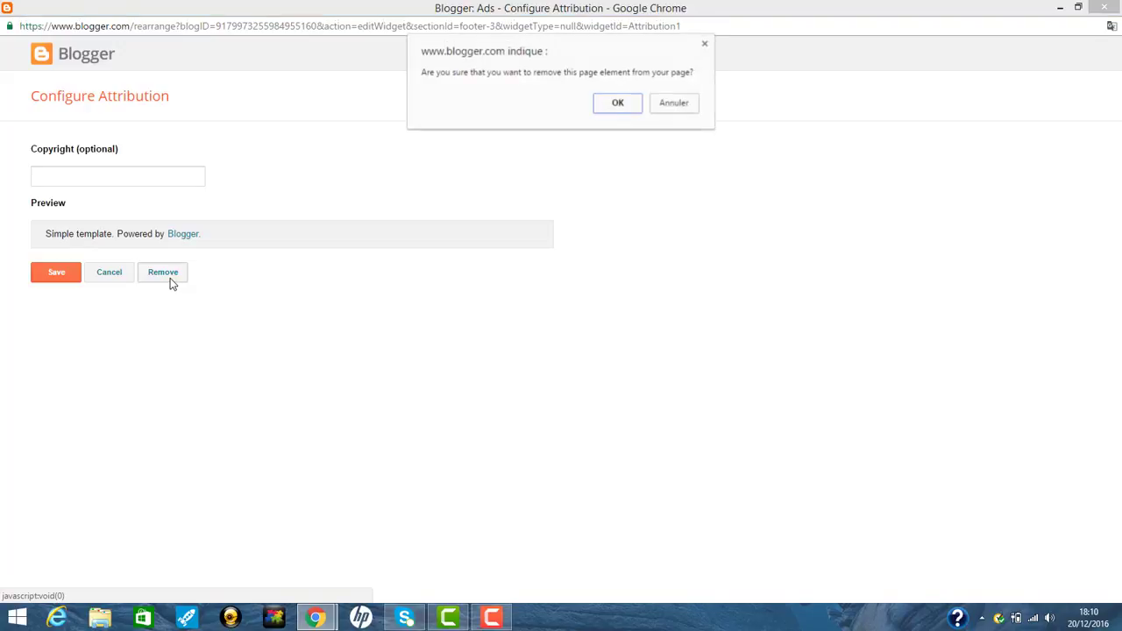
click(633, 105)
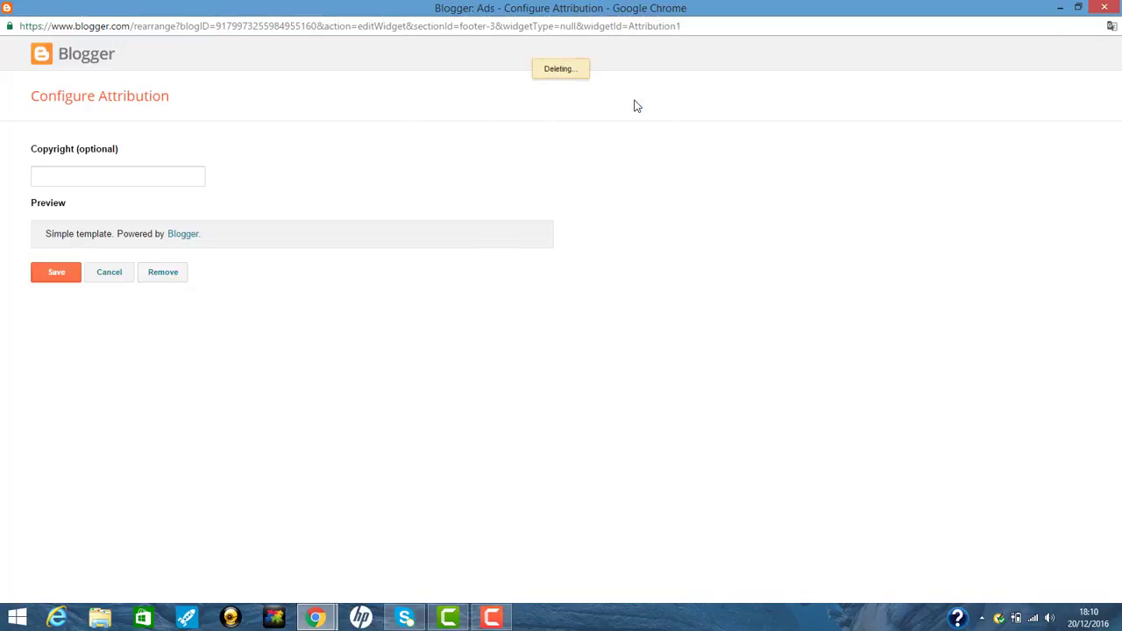